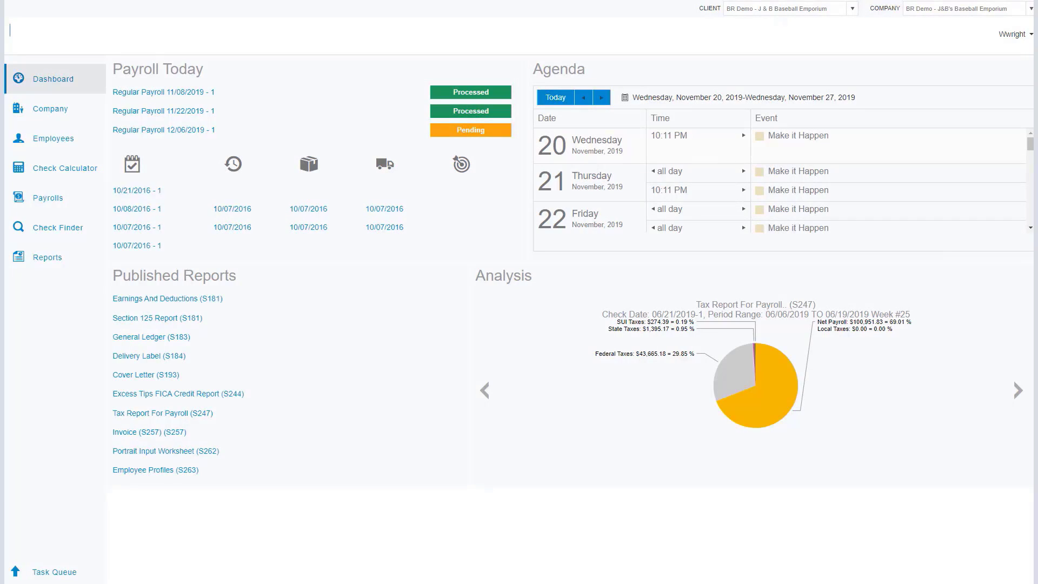
- Open the company record for J&B's Baseball Emporium to its Basics page
click(66, 118)
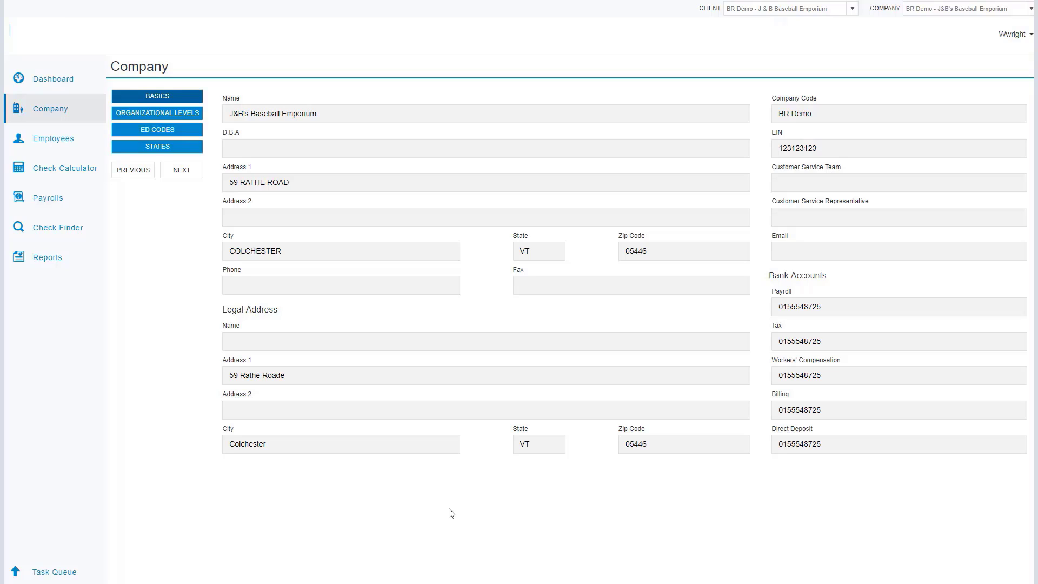
- Review the organizational levels with South West Division expanded, the ED codes, then the States settings
click(177, 118)
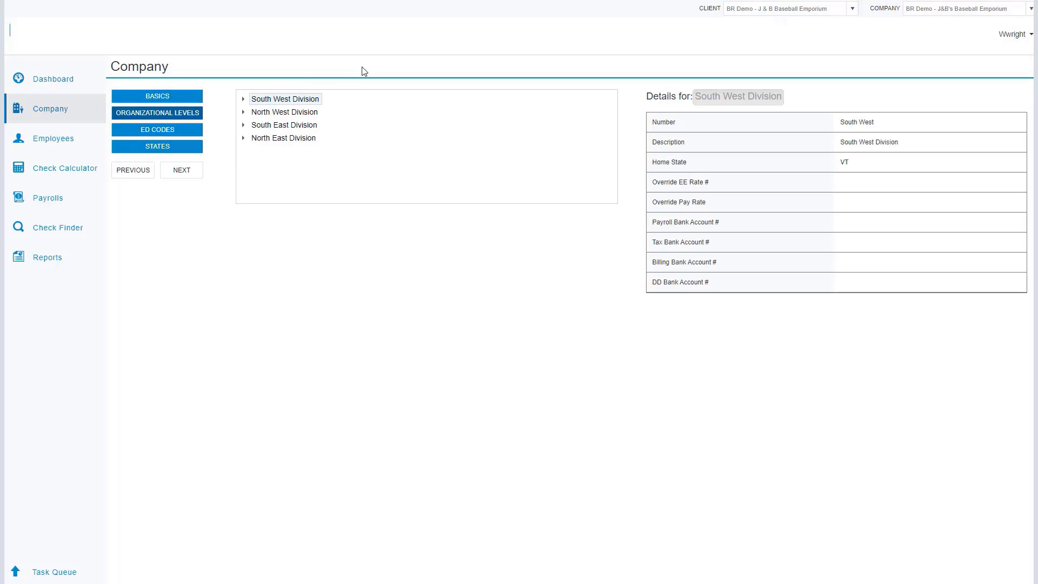
click(243, 100)
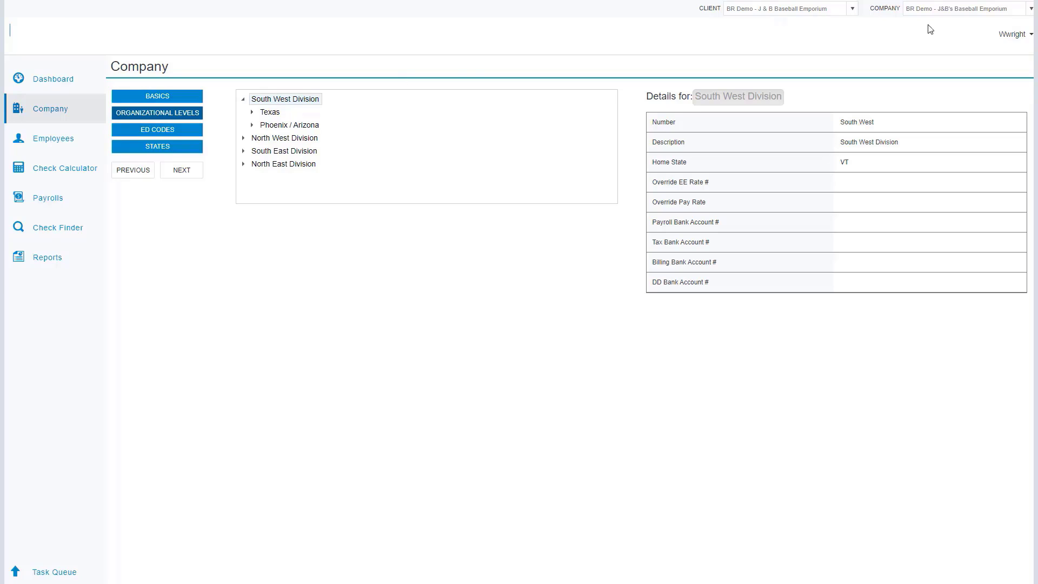
click(157, 129)
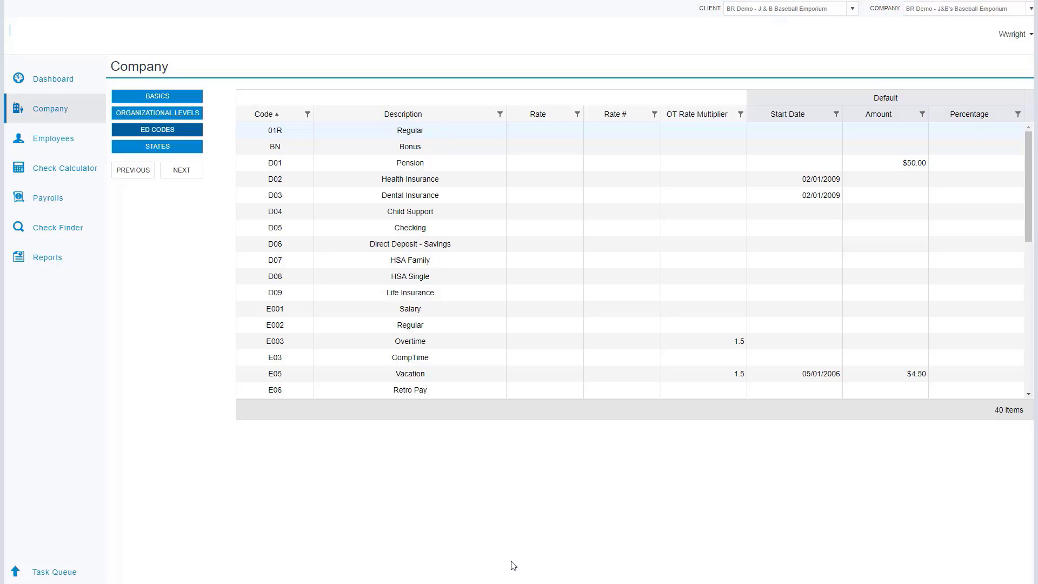
click(195, 153)
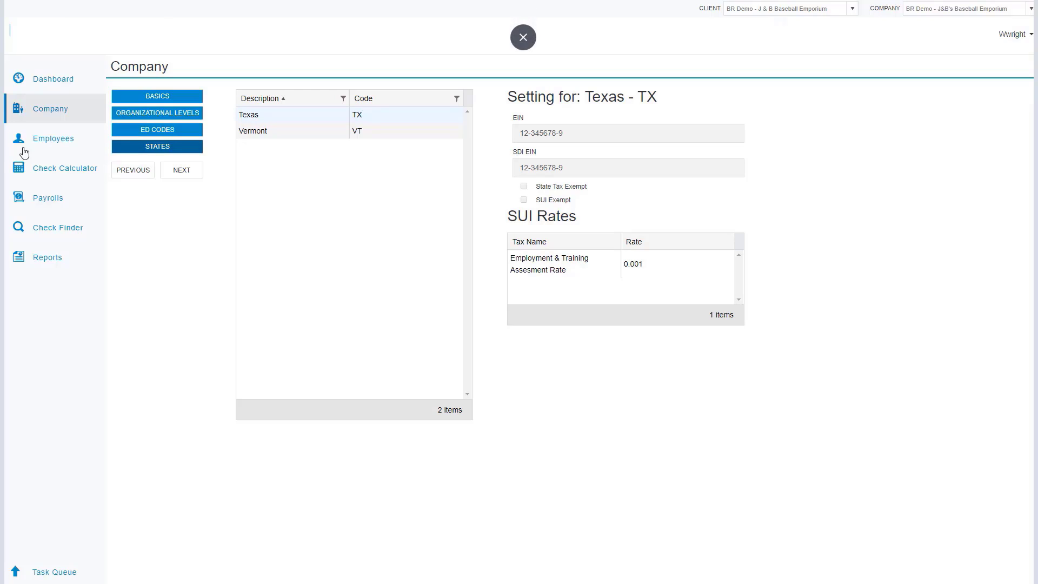
- Open the employee list and bring up employee 1's record
click(51, 142)
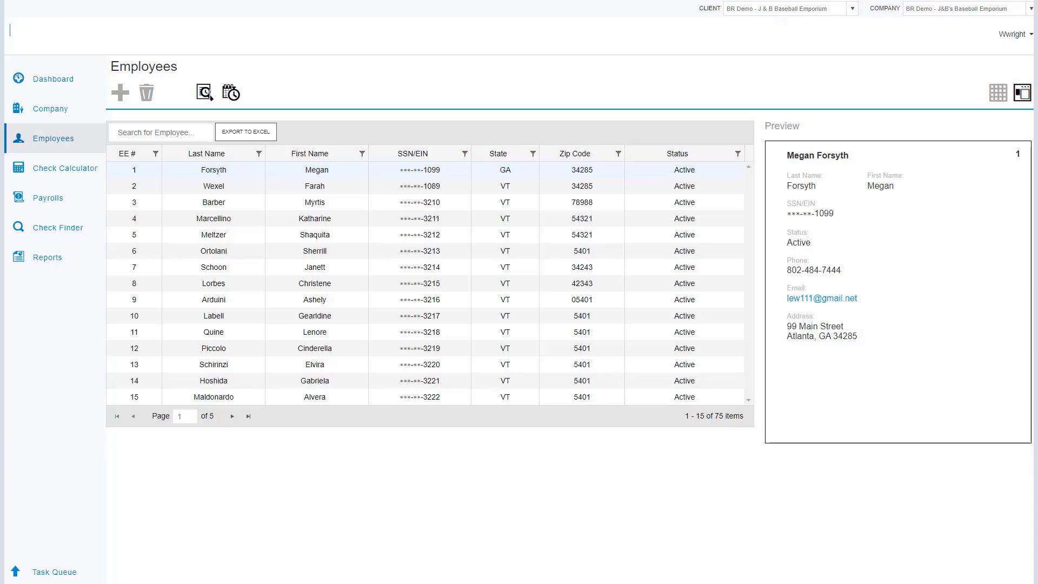
double_click(345, 169)
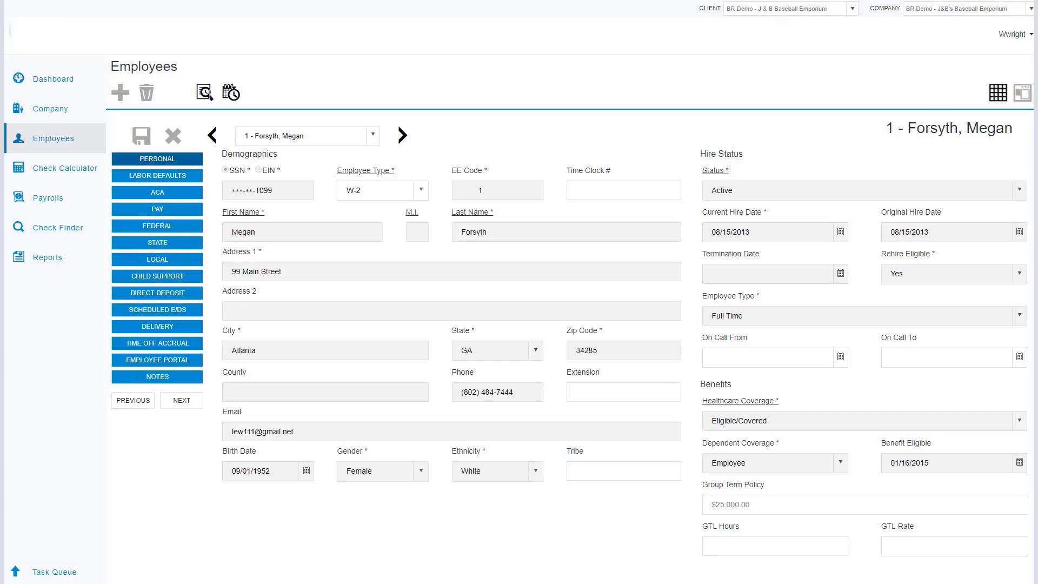
- Review the employee's Labor Defaults, ACA, Pay, Federal, Employee Portal and Notes pages
click(157, 175)
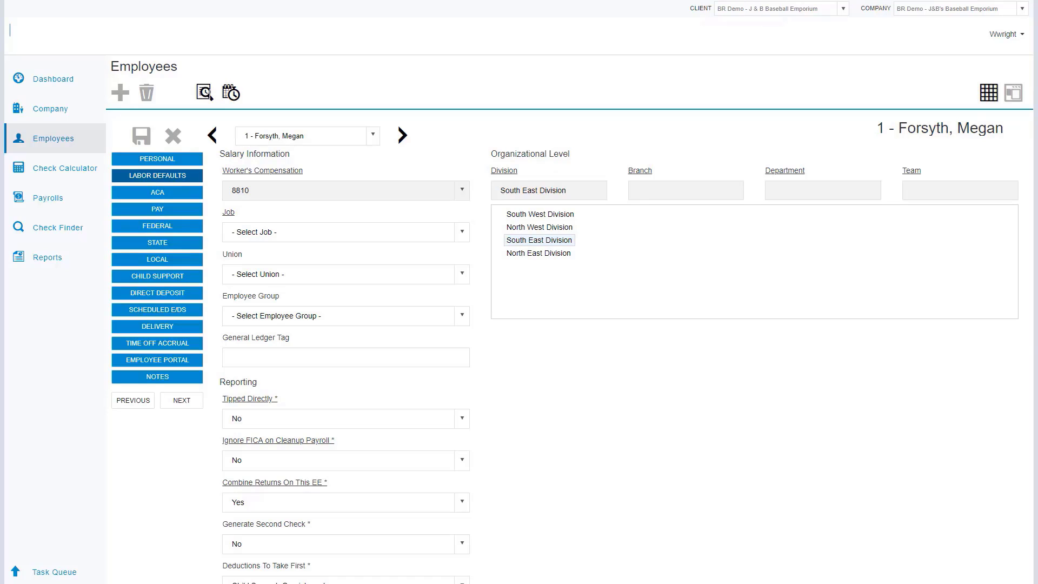
click(157, 192)
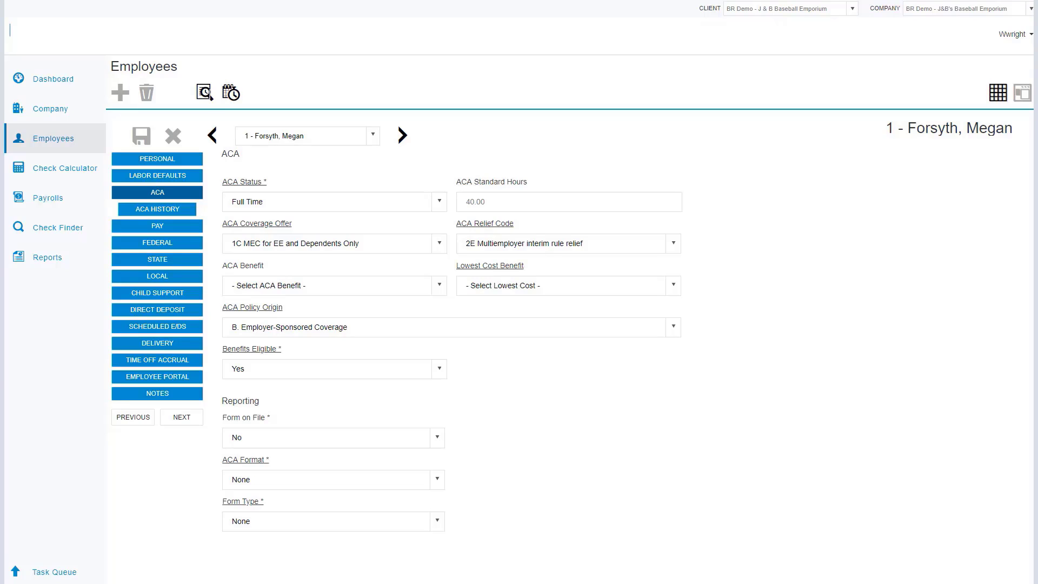
click(157, 226)
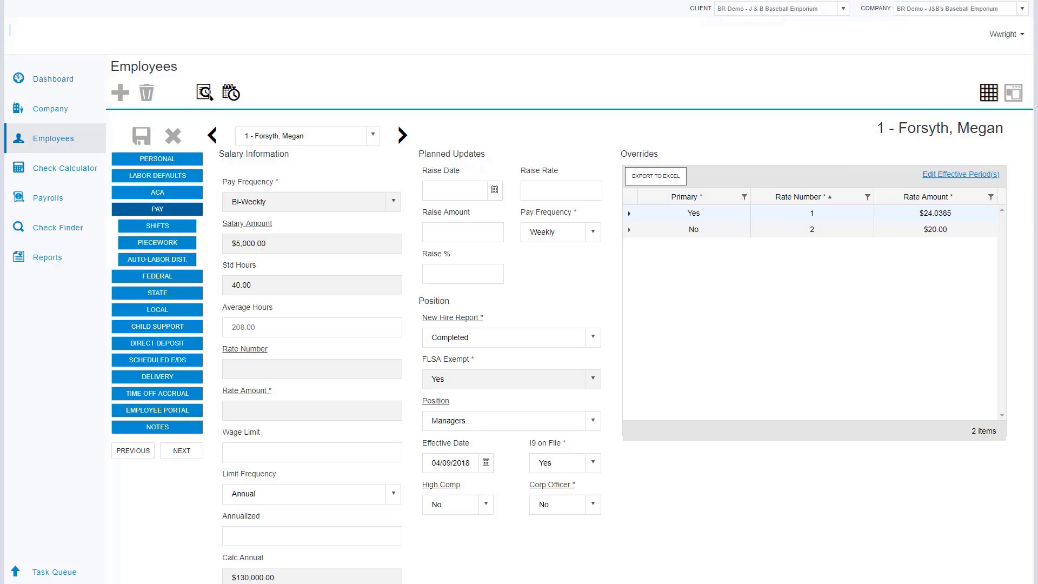
click(157, 275)
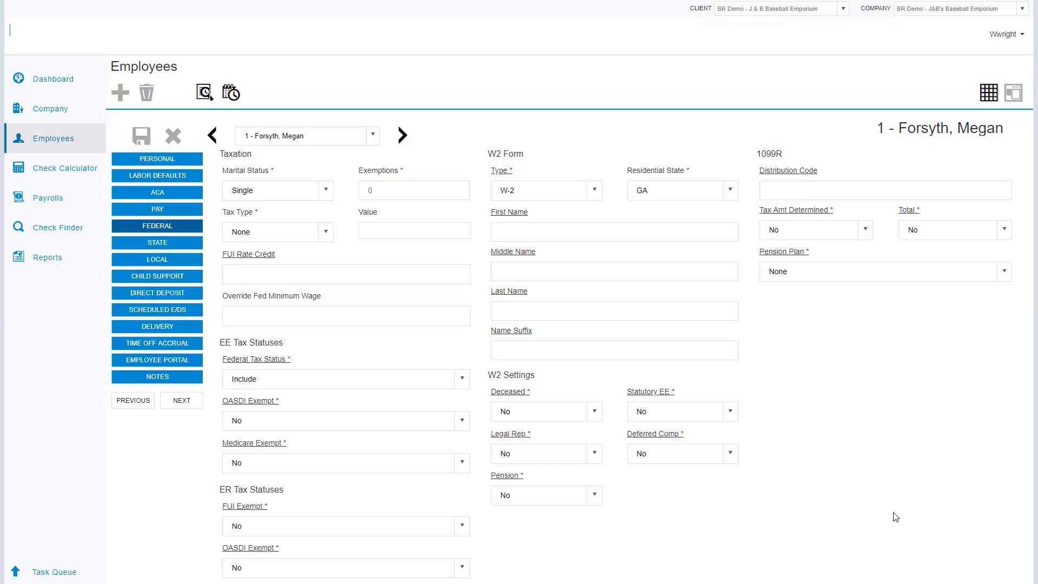
click(176, 361)
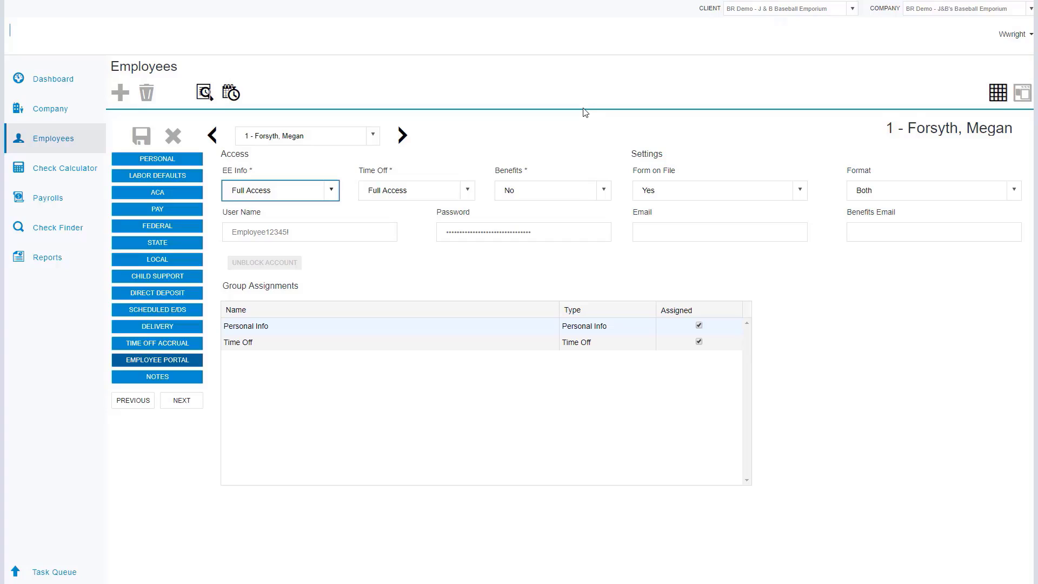
click(156, 377)
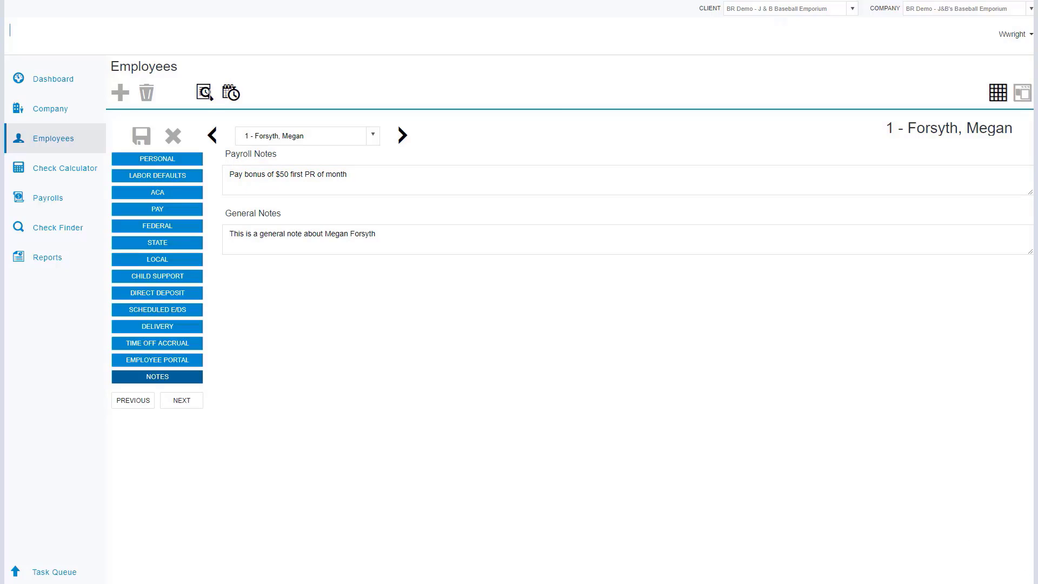
- View the employee record's audit history, then close the Audit dialog
click(203, 96)
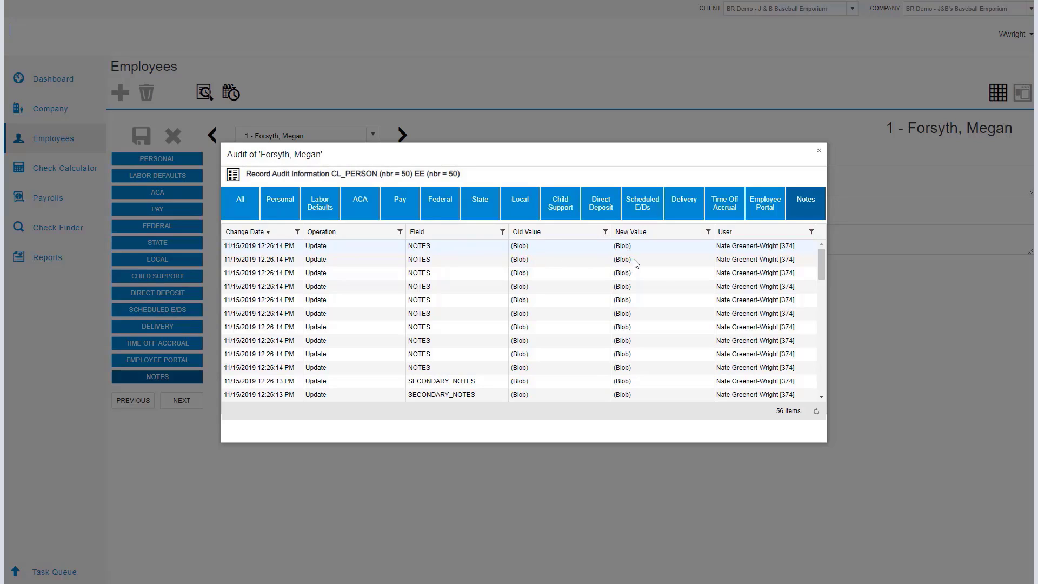
click(818, 151)
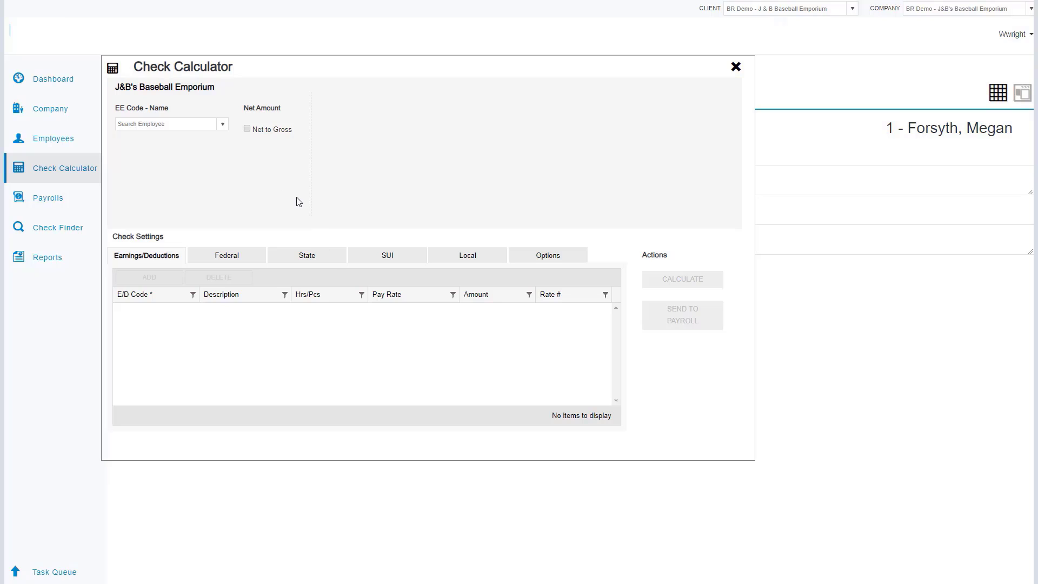
- Calculate a Net to Gross check of $500.00 net for employee 3
click(223, 126)
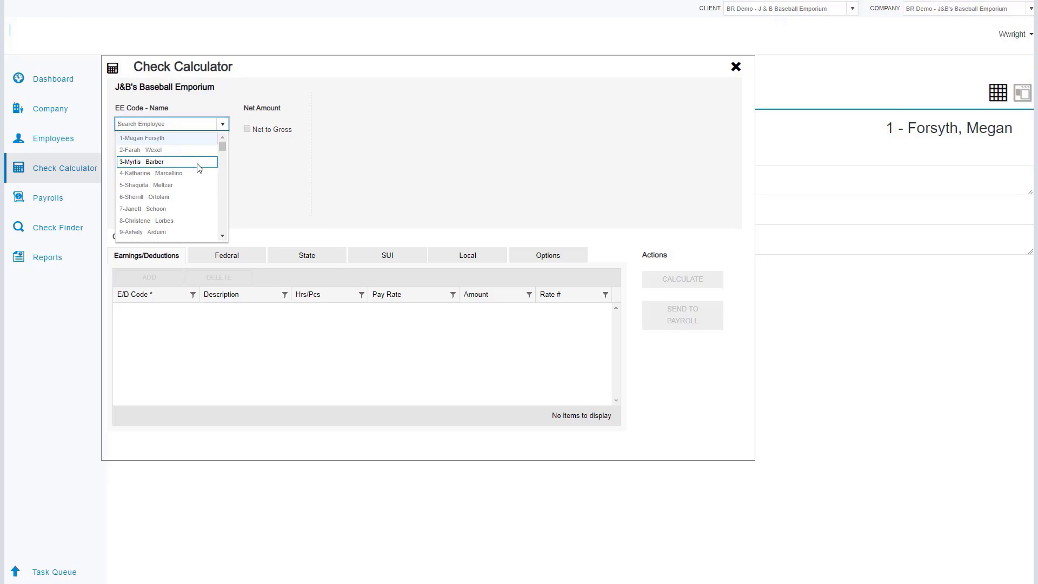
click(210, 160)
click(247, 129)
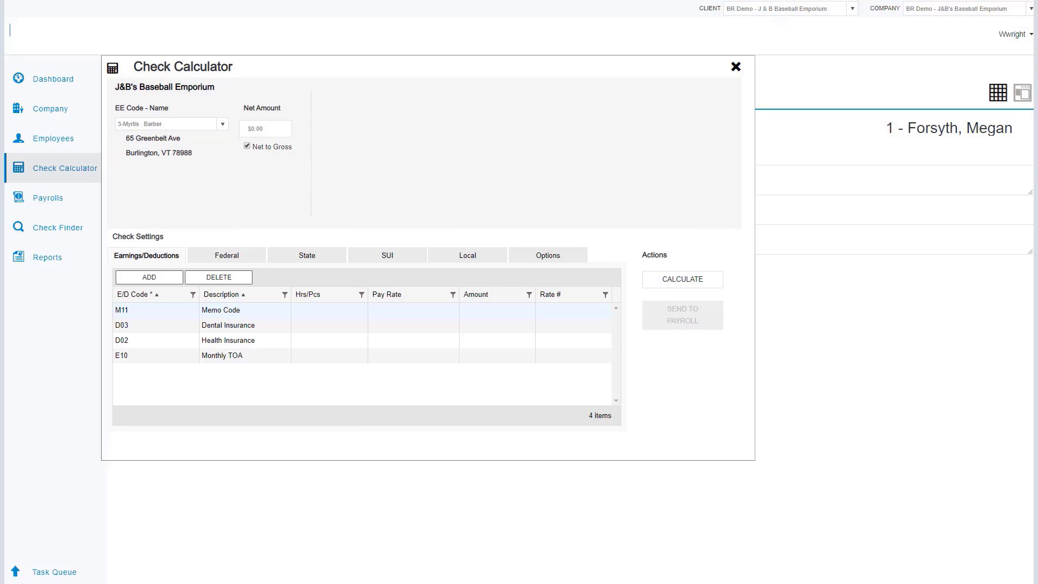
click(267, 130)
text(500.00)
key(Tab)
click(674, 286)
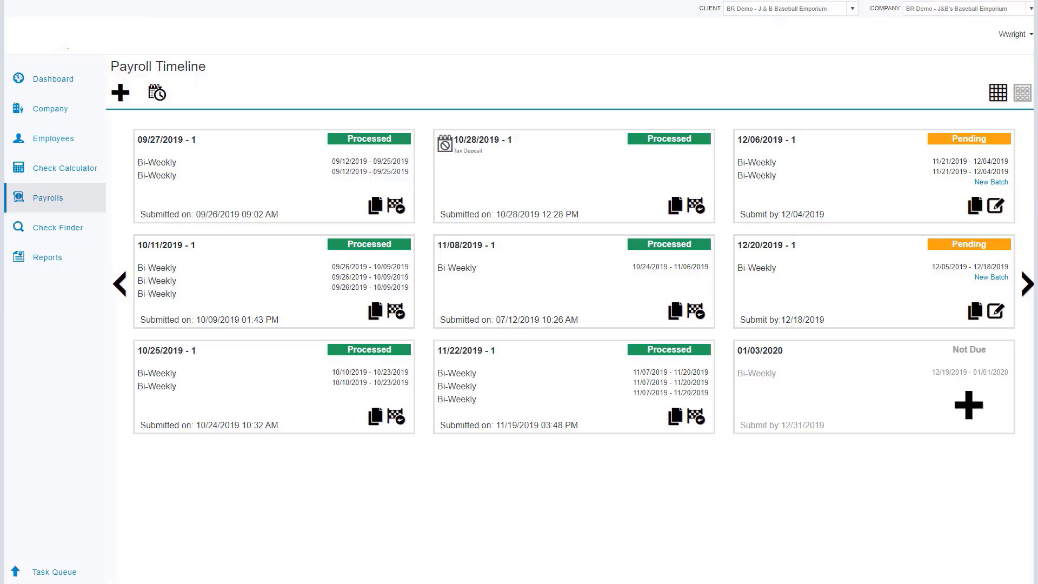
- Open the pending 12/06/2019 payroll for editing
click(995, 205)
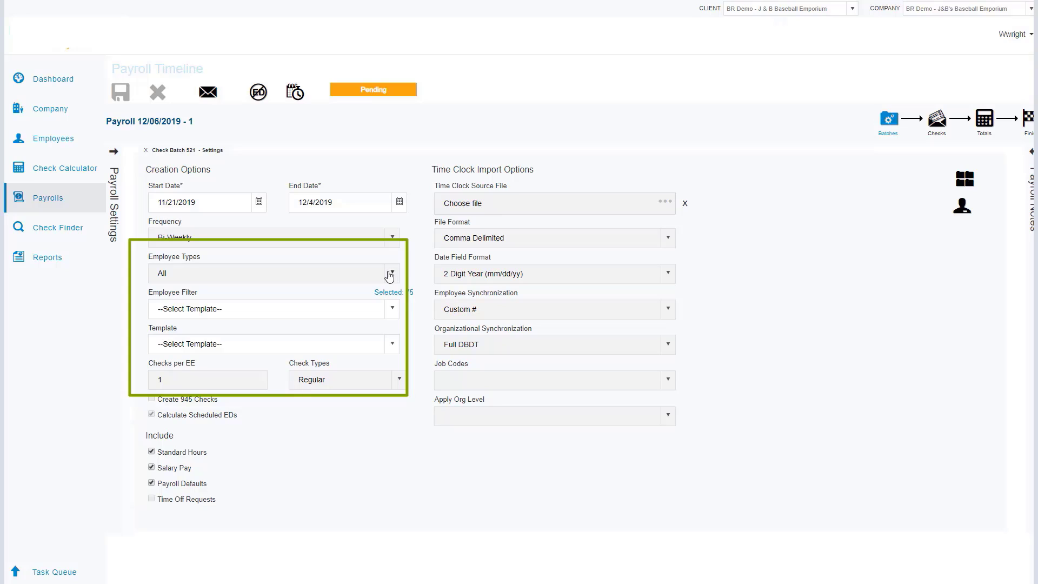
- Look at the Employee Filter templates and close the list without changing them
click(394, 309)
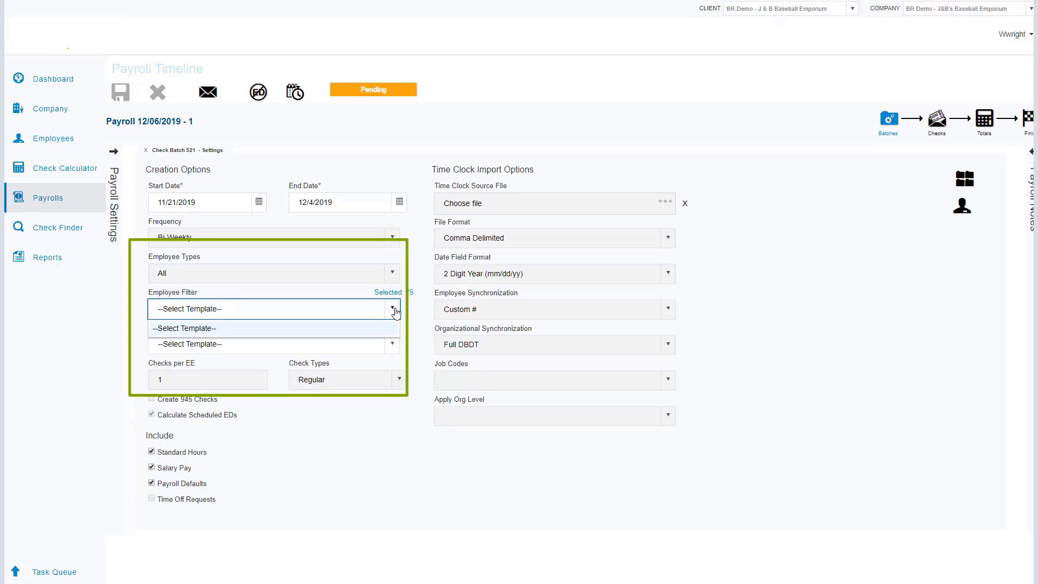
key(Escape)
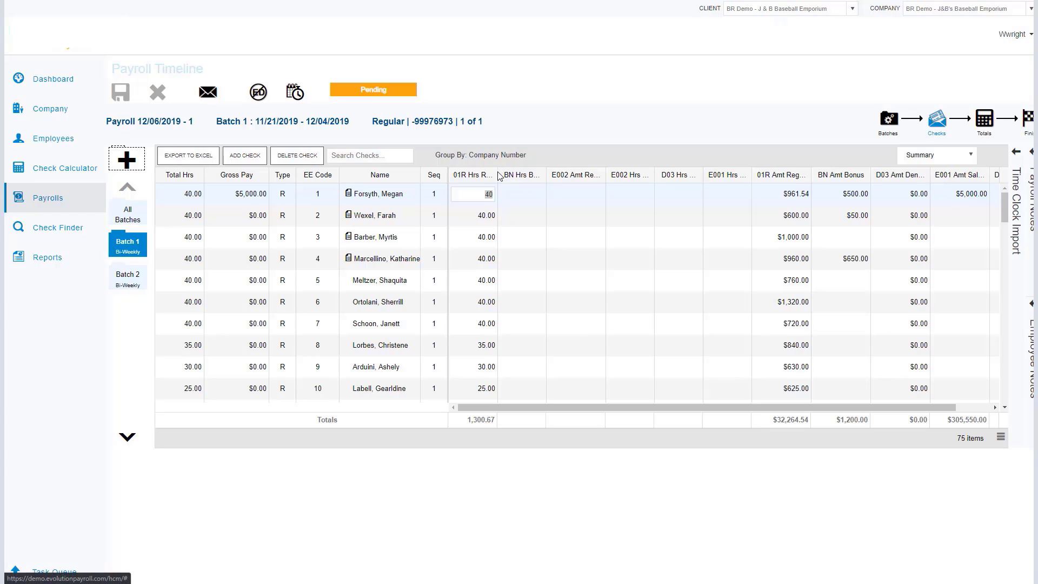
- Widen the 01R Hrs Regular column and open the Choose Columns dialog
drag(497, 175, 544, 174)
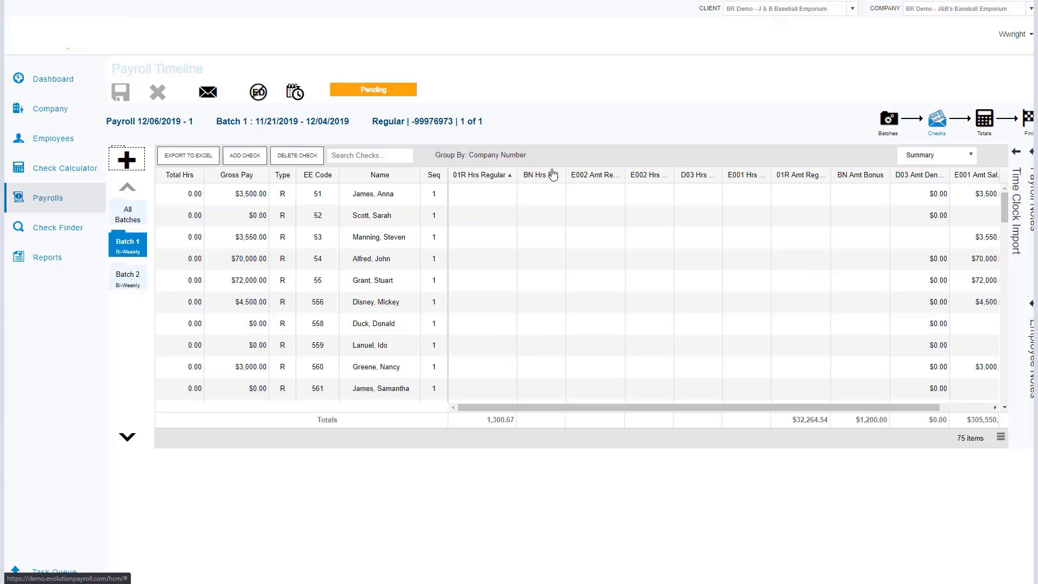
click(1000, 438)
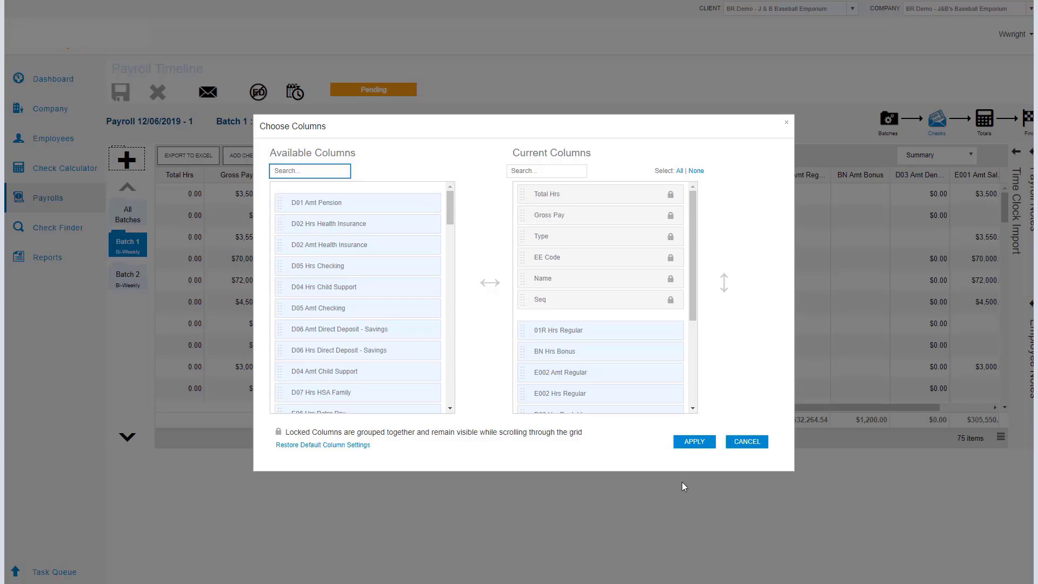
- Cancel Choose Columns and enter 40 regular hours for employees 52 through 556
click(743, 448)
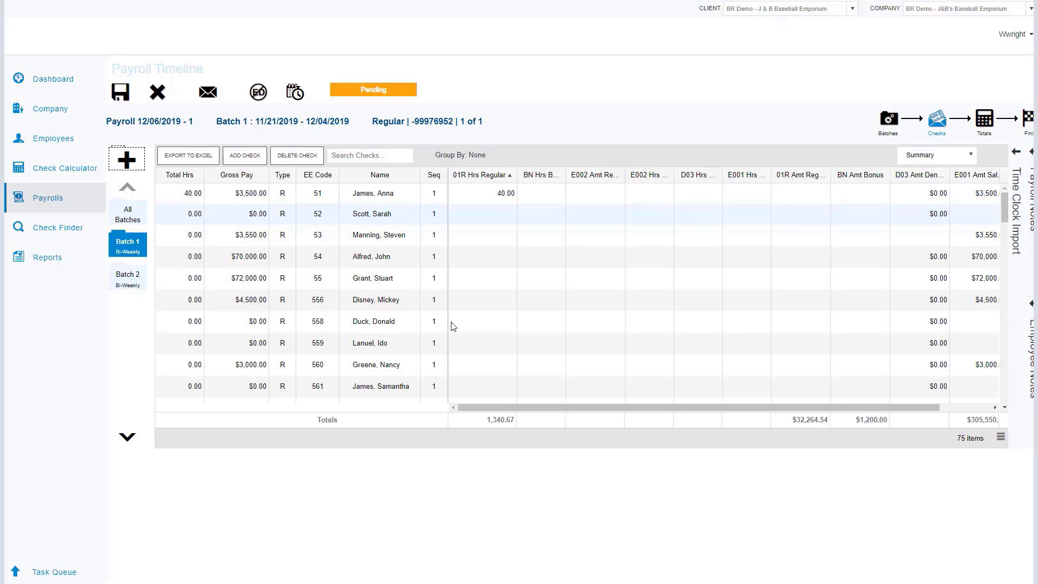
click(503, 214)
key(Return)
text(40)
key(Return)
text(40)
key(Return)
text(40)
key(Return)
text(40)
key(Return)
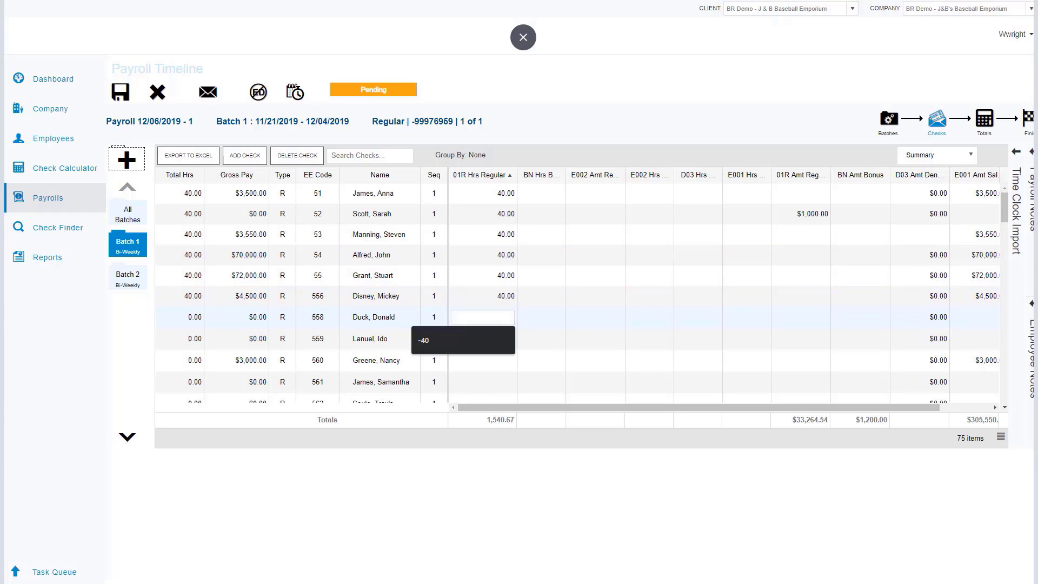
key(Escape)
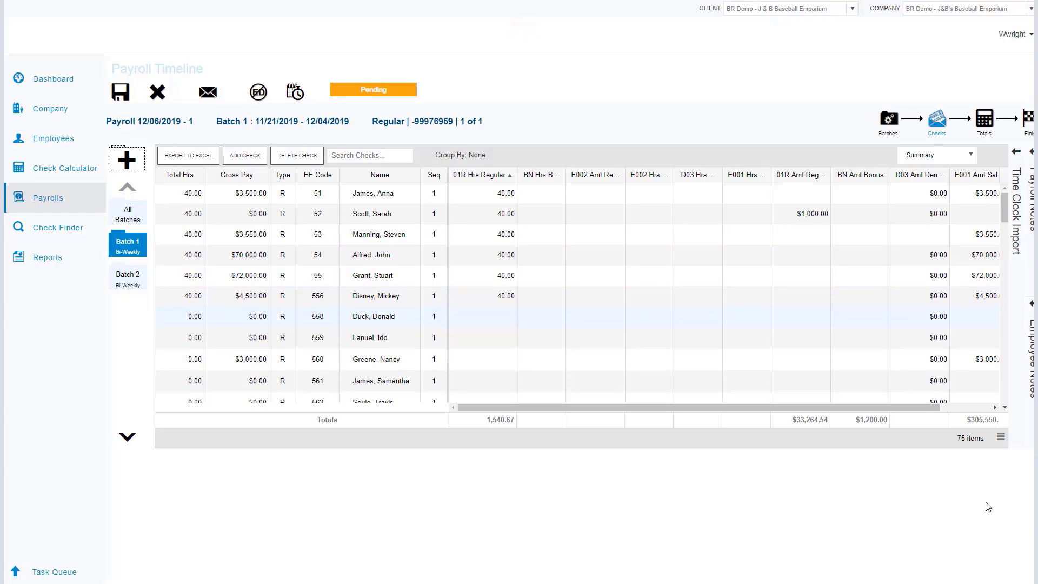
- Switch the checks grid to Summary Detail and select employee 3's check
click(950, 162)
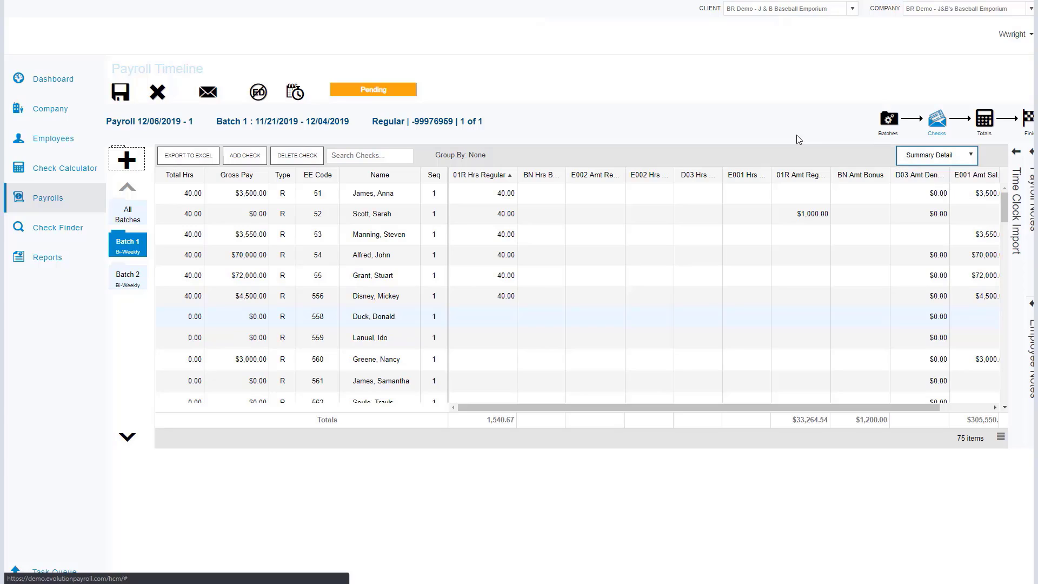
click(921, 187)
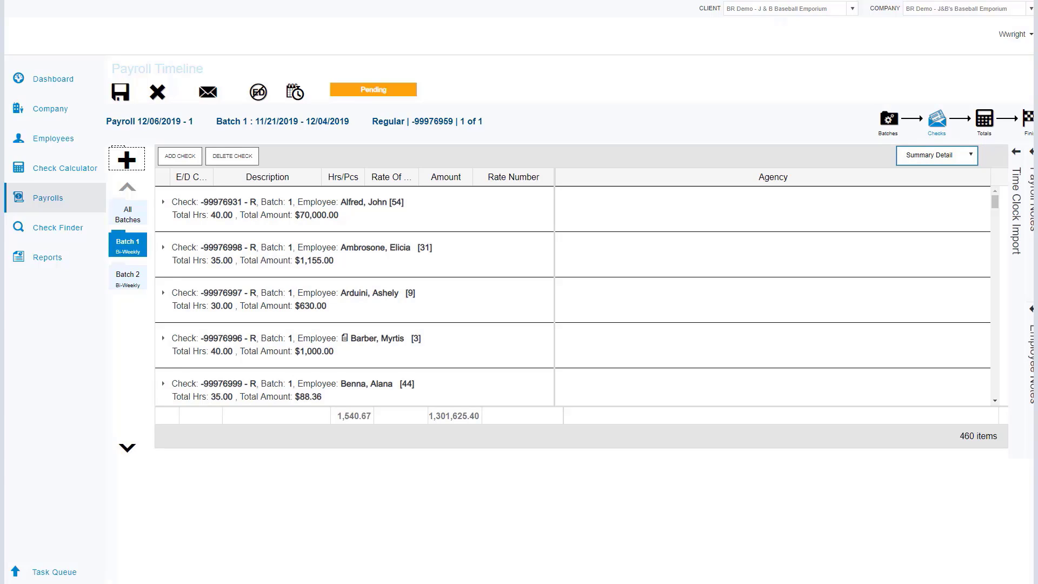
click(324, 344)
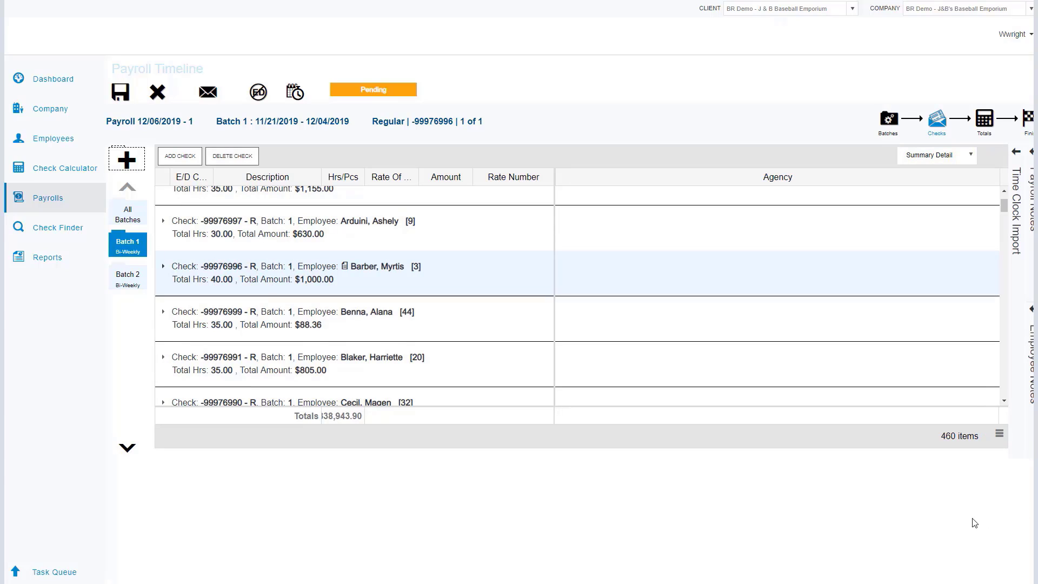
scroll(1003, 197, up, 1)
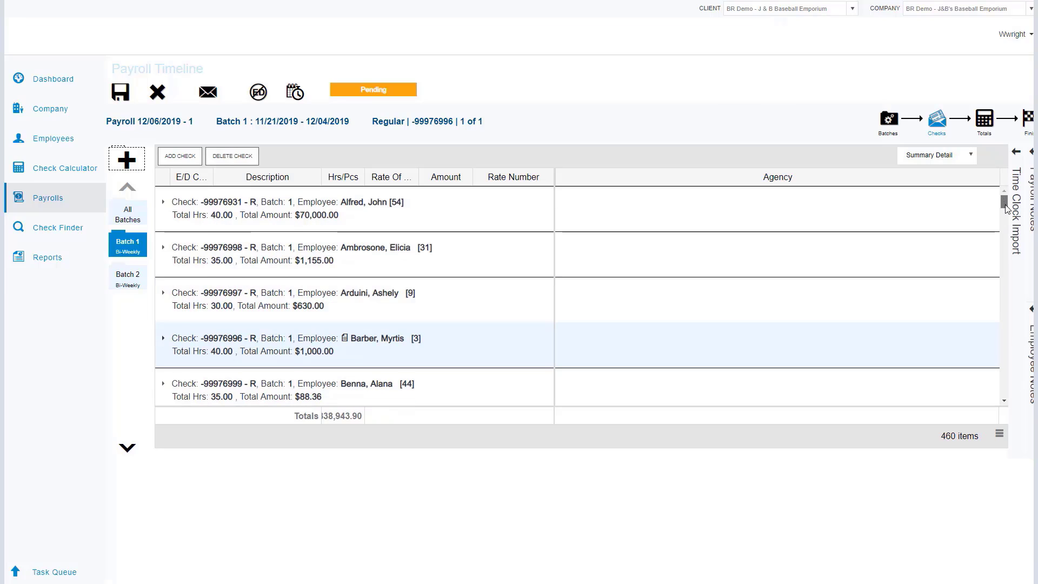
mouse_move(1003, 201)
mouse_down()
mouse_move(1011, 234)
mouse_move(1010, 207)
mouse_up()
- Change the Memo Code line's rate on employee 3's check to 40.00
click(163, 339)
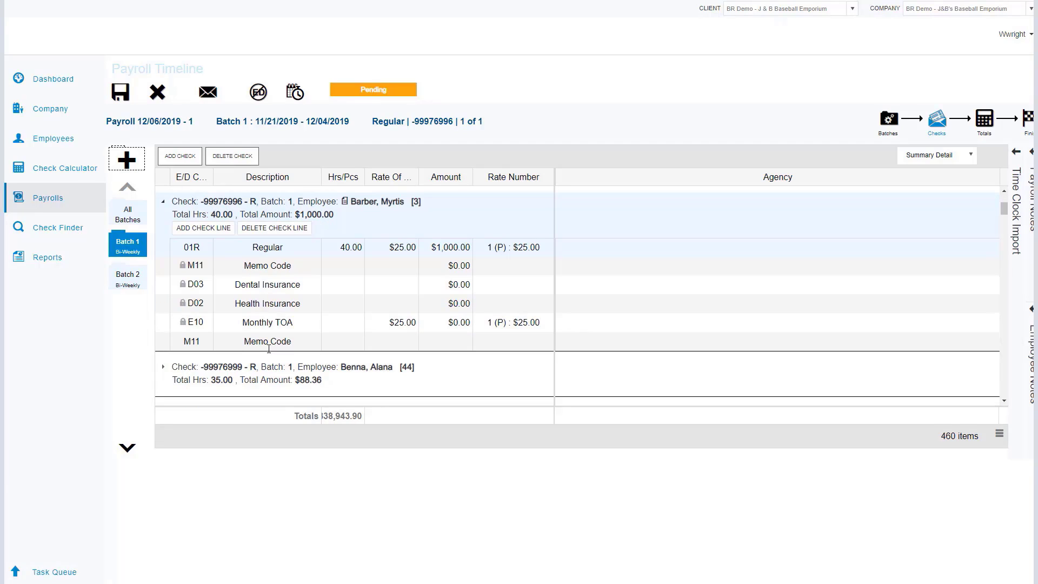
click(396, 347)
text(40.00)
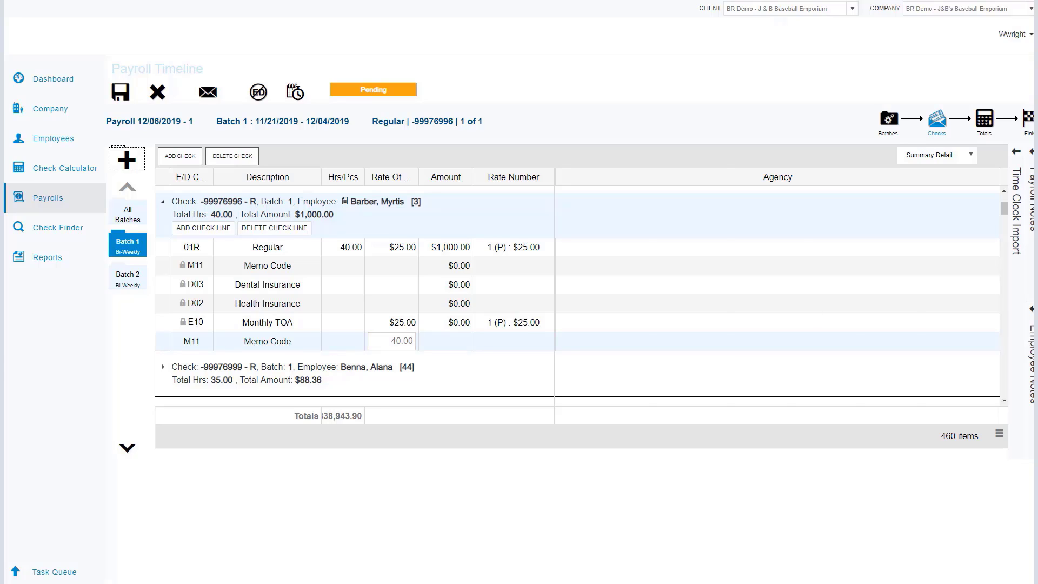
key(Return)
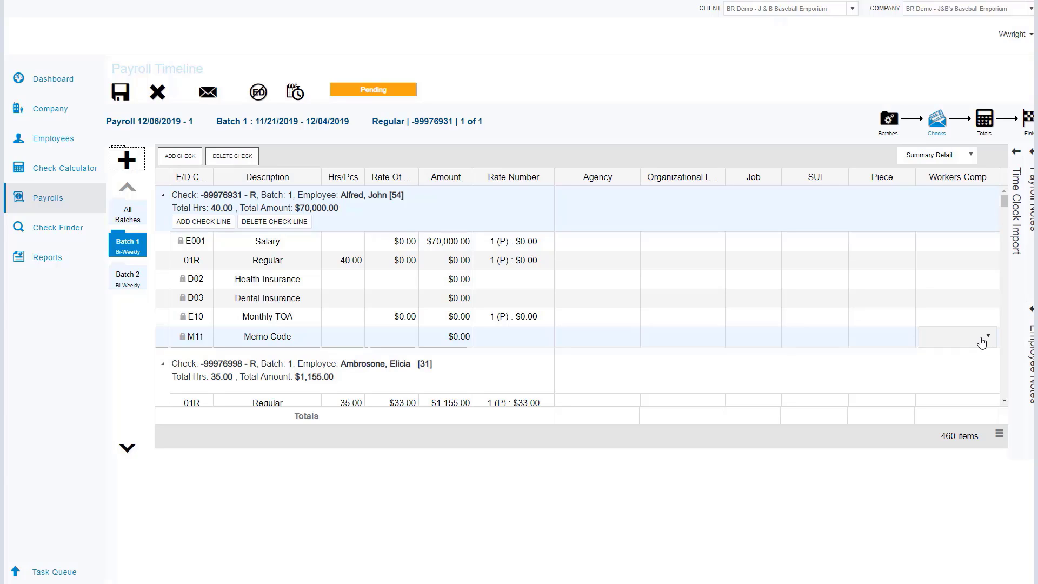
key(Escape)
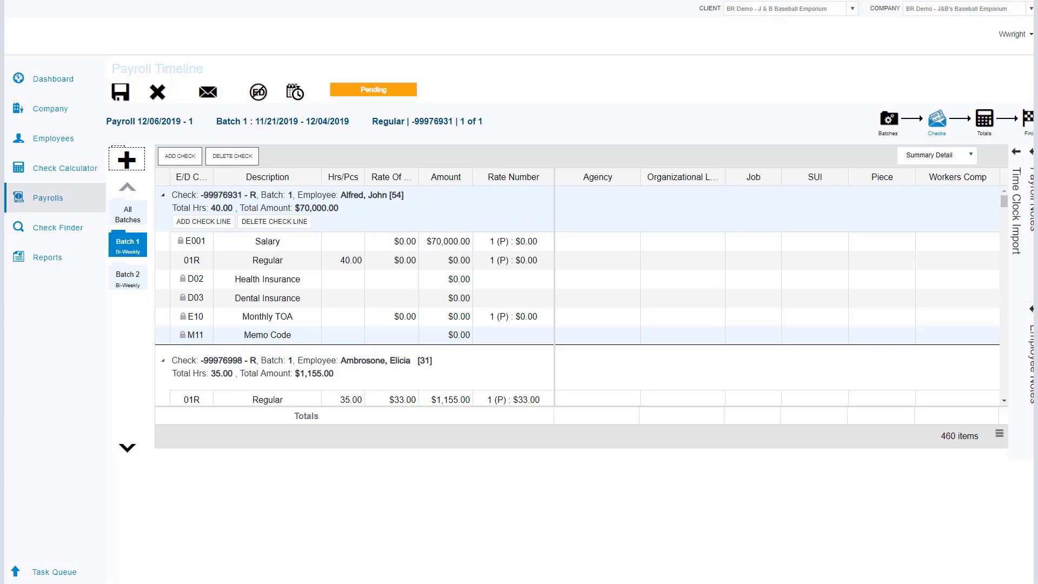
- Switch to Detail view, review check calculations, and step forward to employee 605's check
click(964, 156)
click(925, 202)
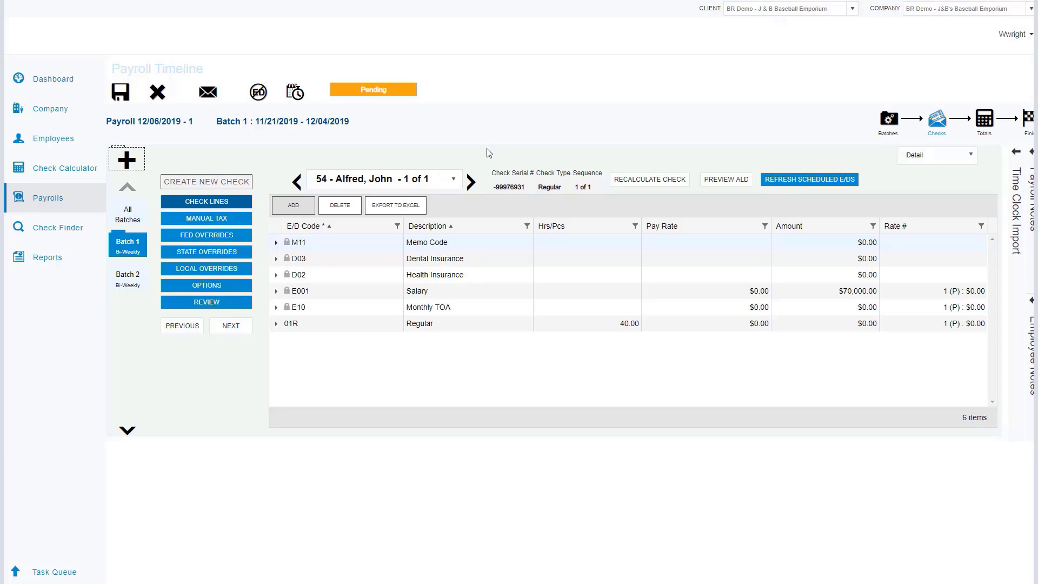
click(225, 302)
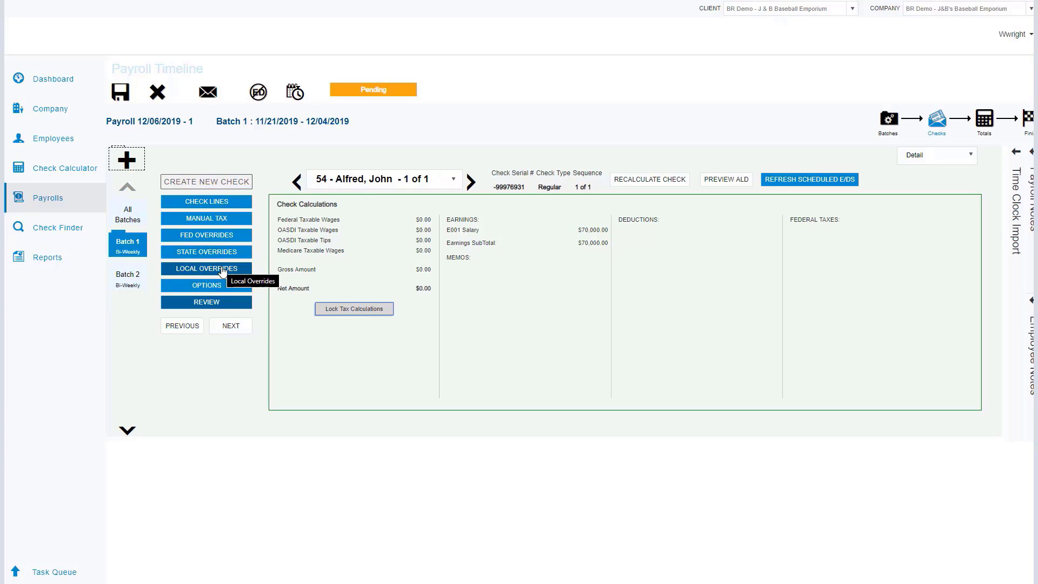
click(470, 183)
click(468, 184)
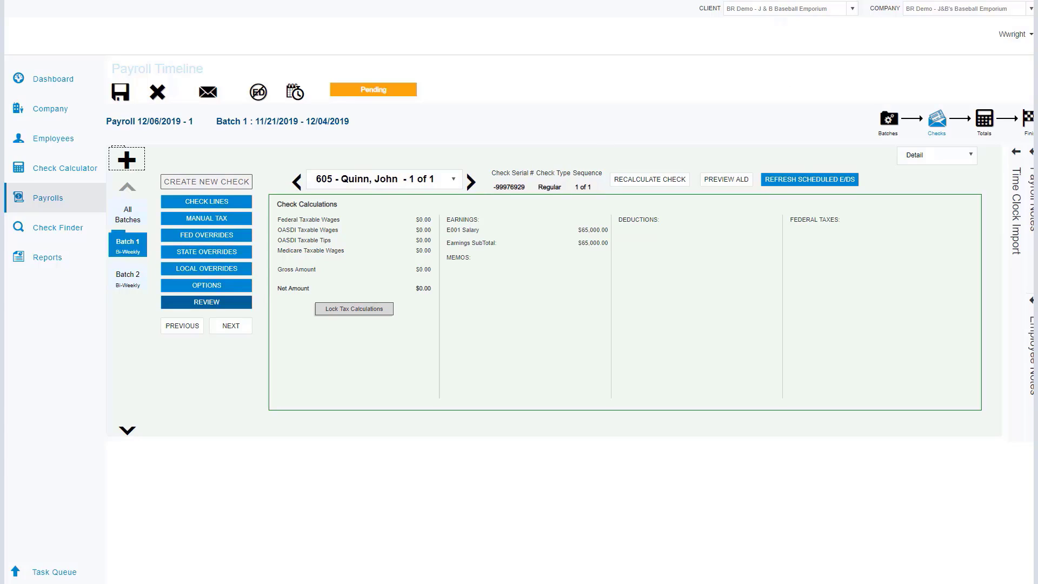
- Return from the calculation review to the check's lines
click(206, 201)
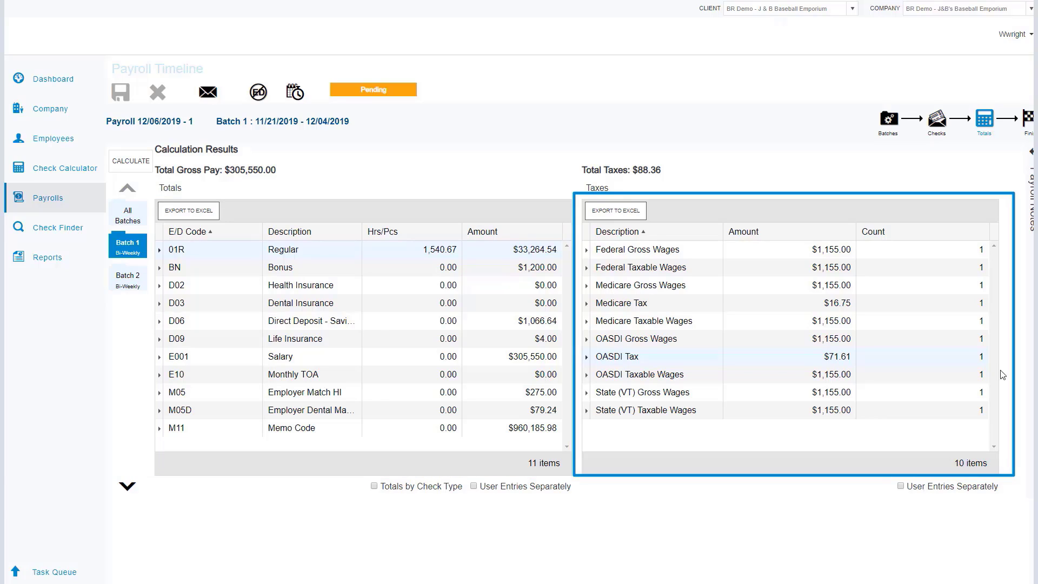
- View the payroll's Submittal Options on the Finish step, then go to Reports
click(1029, 120)
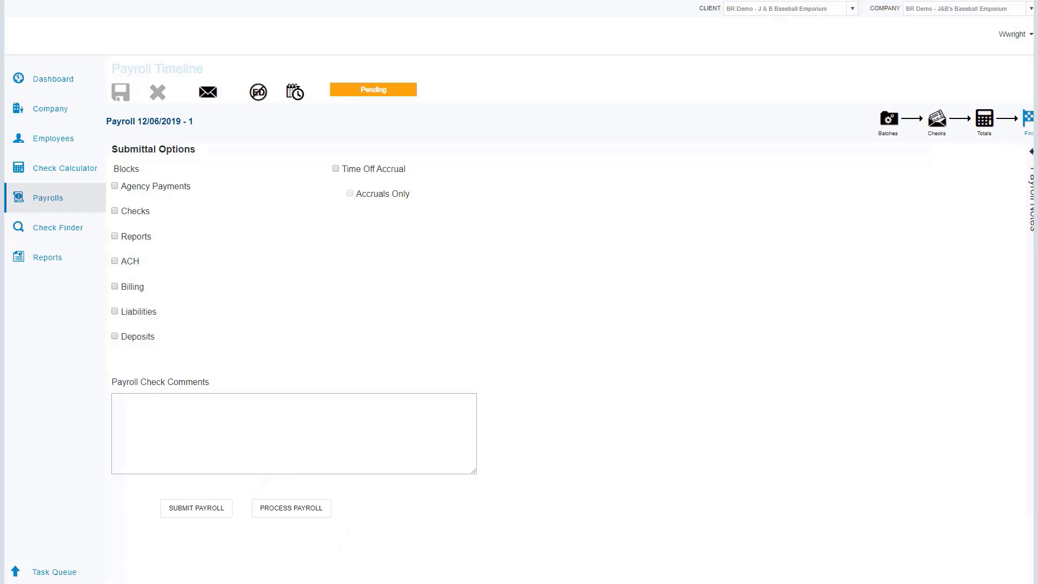
click(47, 257)
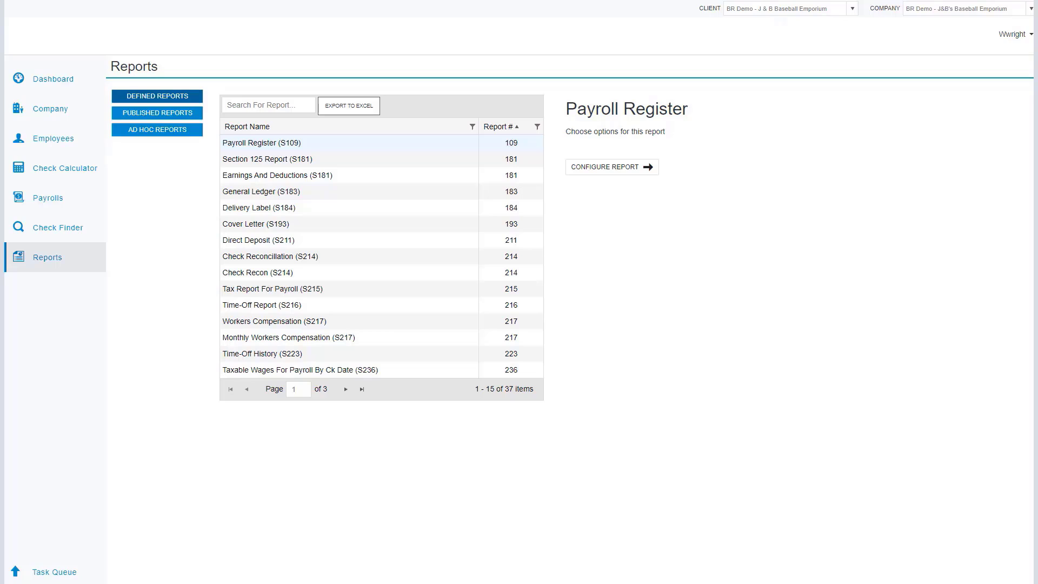
- Configure Payroll Register for all employees at Division level, then view Published Reports
click(307, 144)
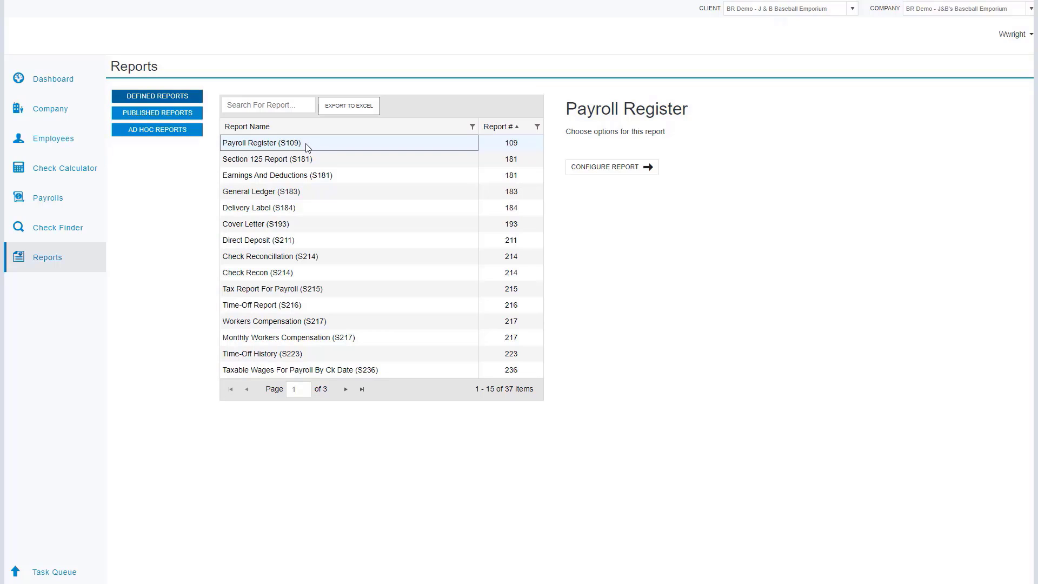
click(618, 169)
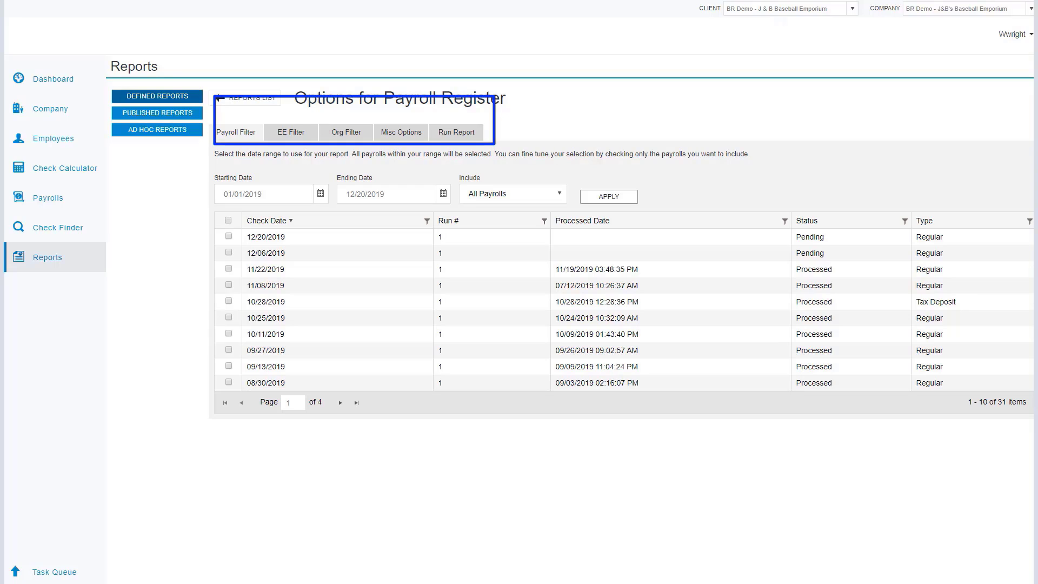
click(290, 137)
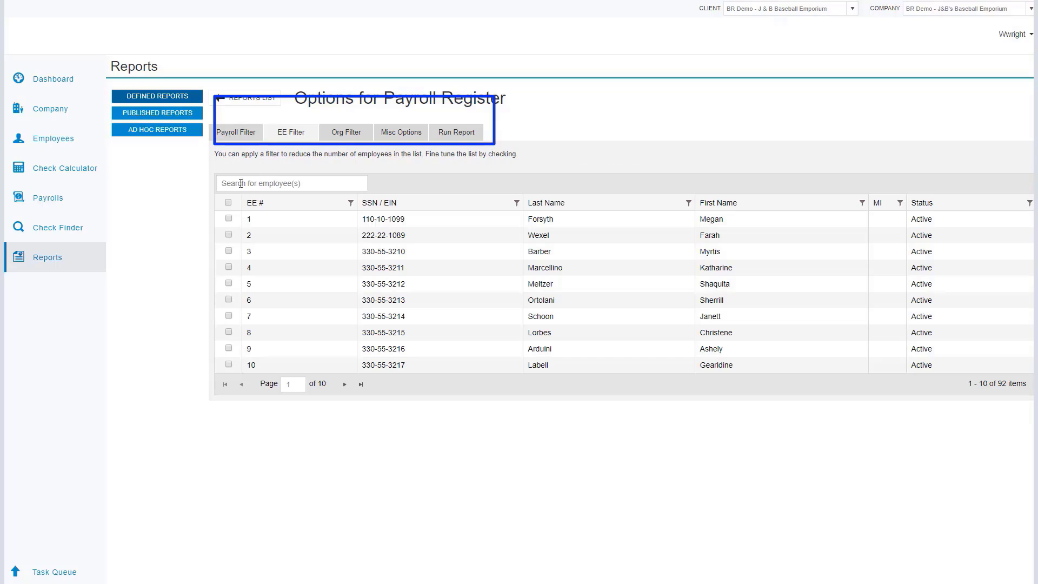
click(228, 203)
click(343, 135)
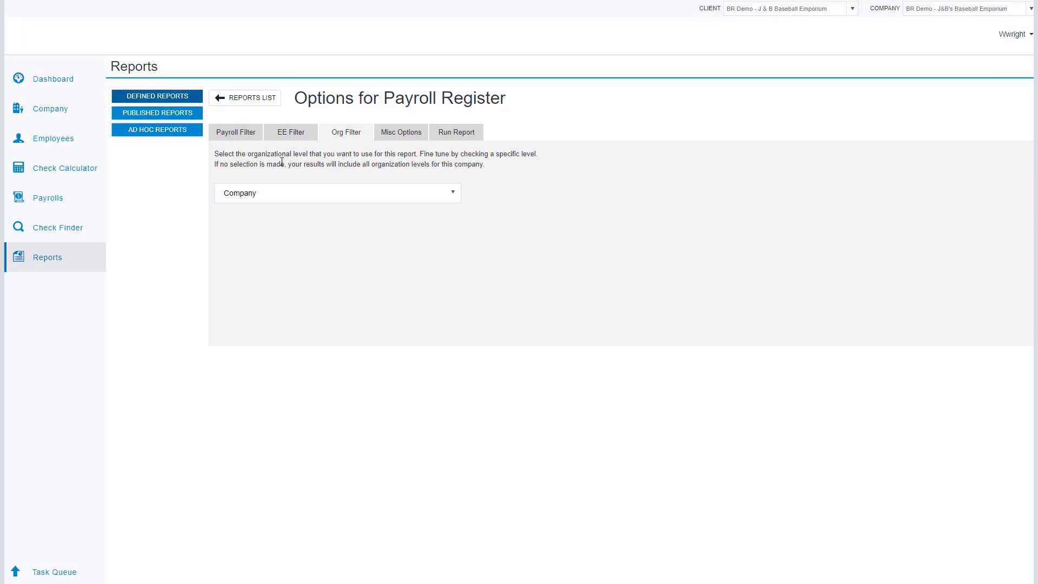
click(262, 194)
click(253, 227)
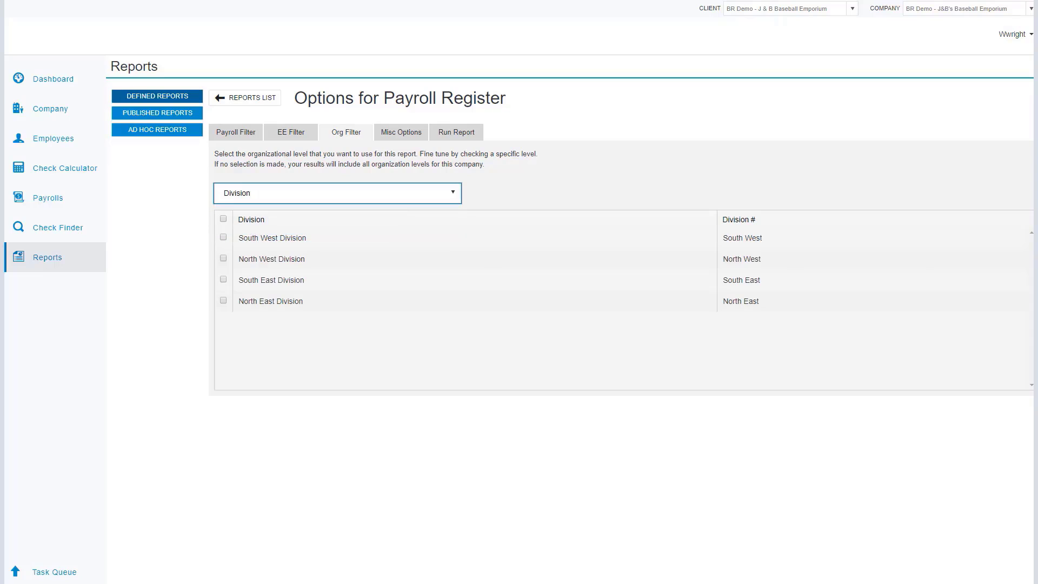
click(457, 132)
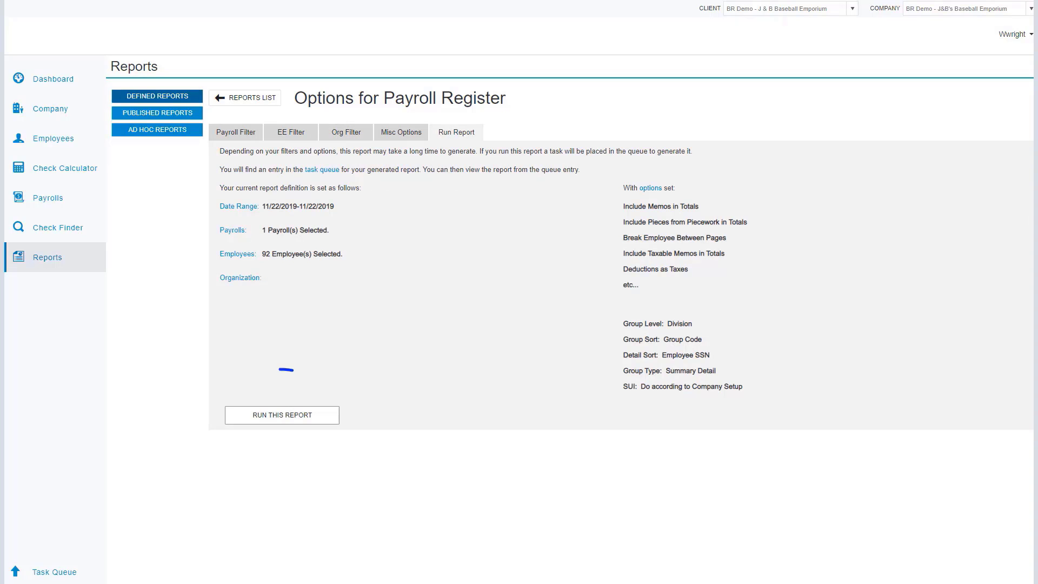
click(281, 414)
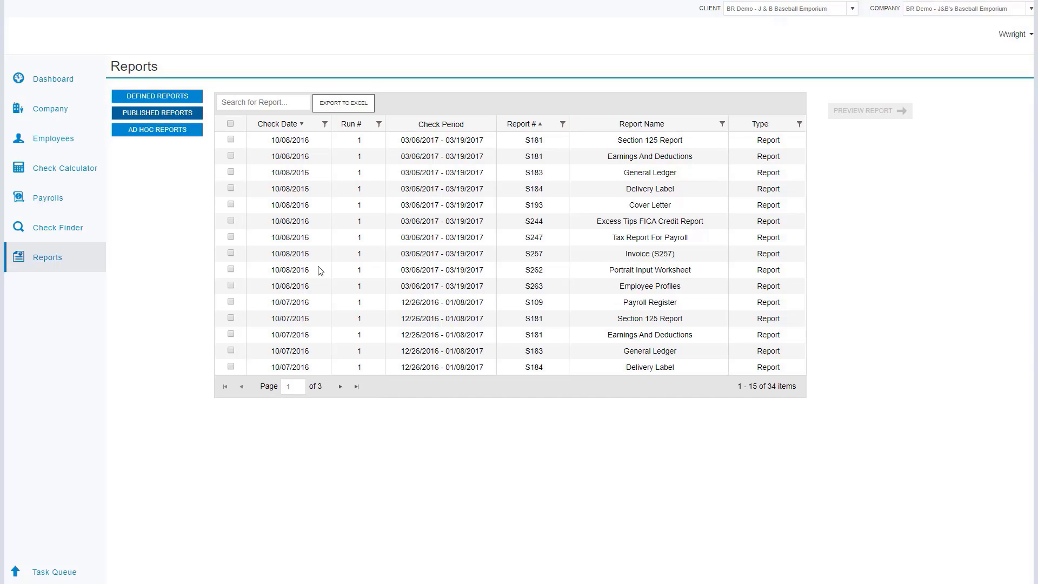
- Mark the Earnings And Deductions published report and preview it
click(231, 157)
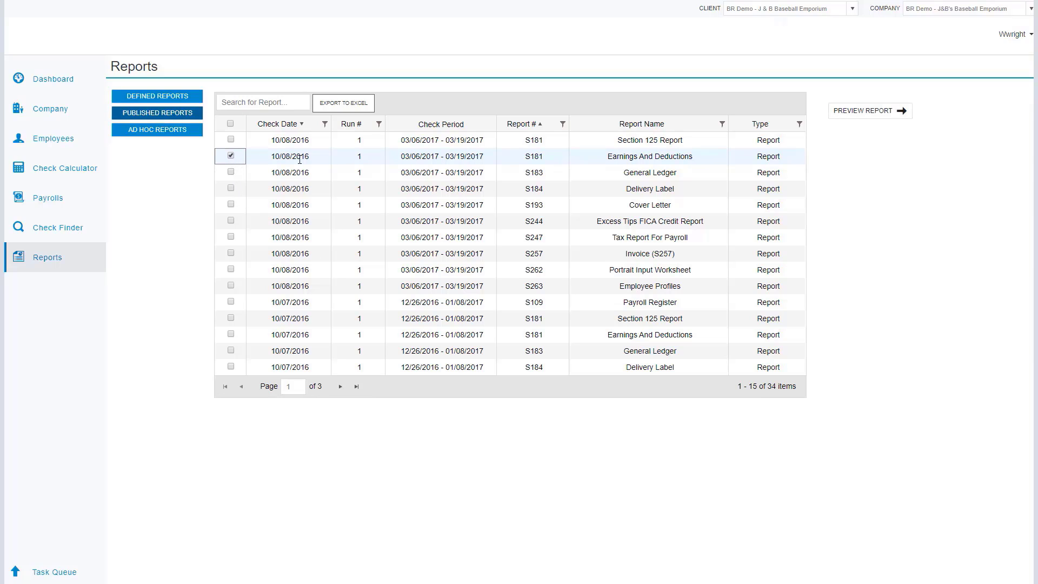
click(853, 120)
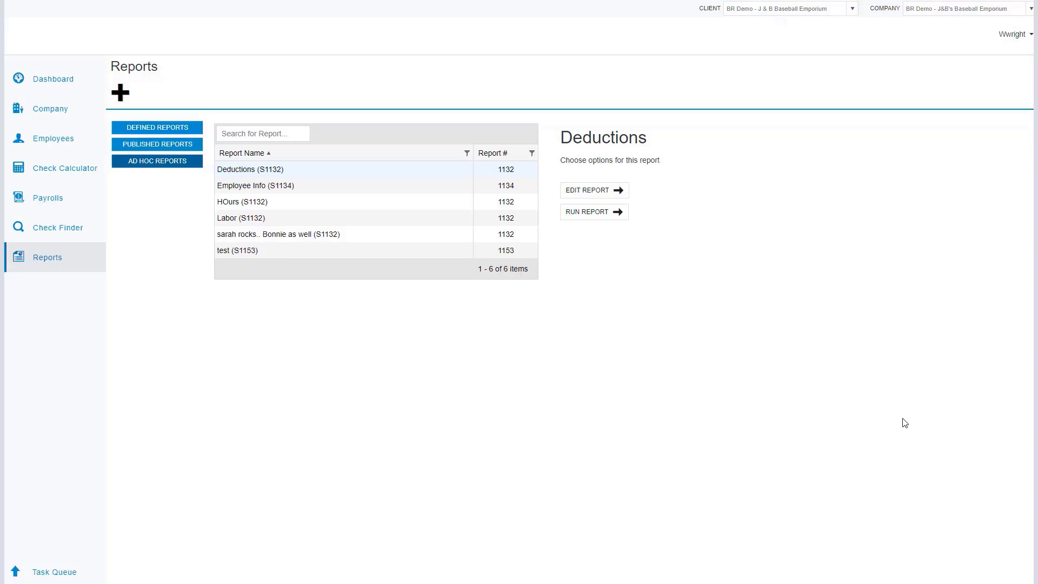
- Open the Employee Info (S1134) ad hoc report's options and view its run summary
click(326, 195)
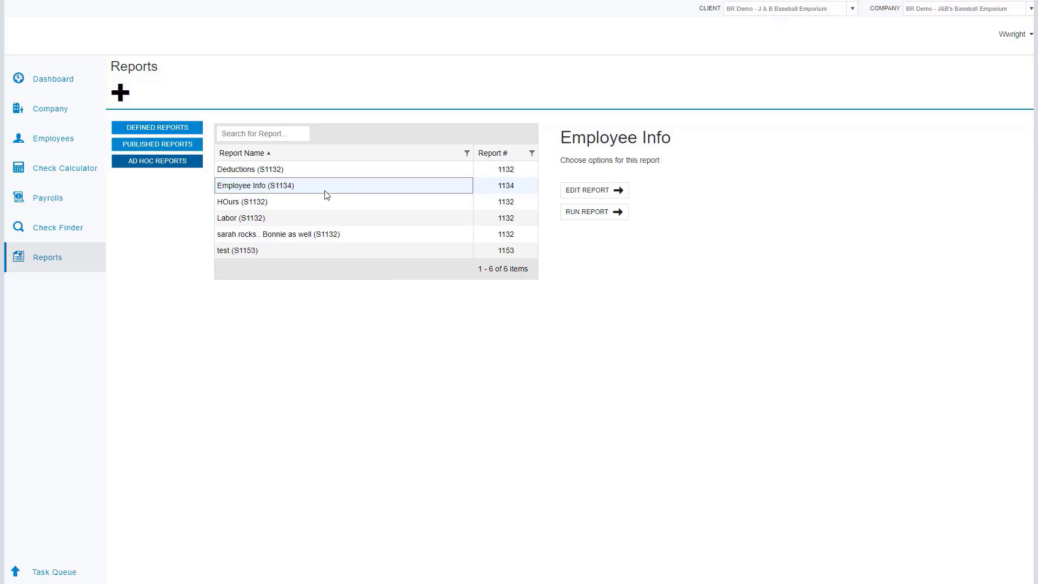
click(583, 216)
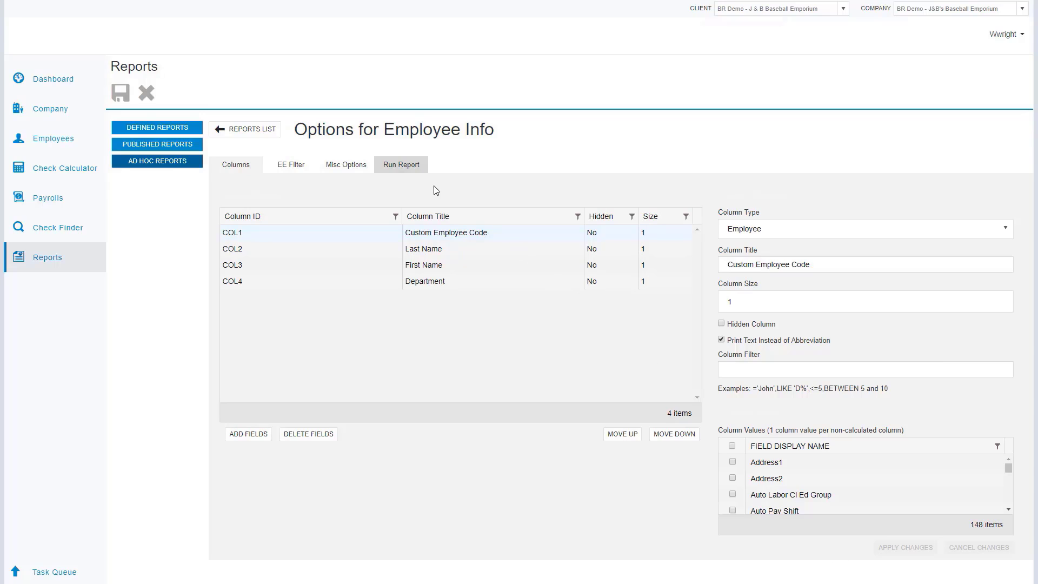
click(415, 166)
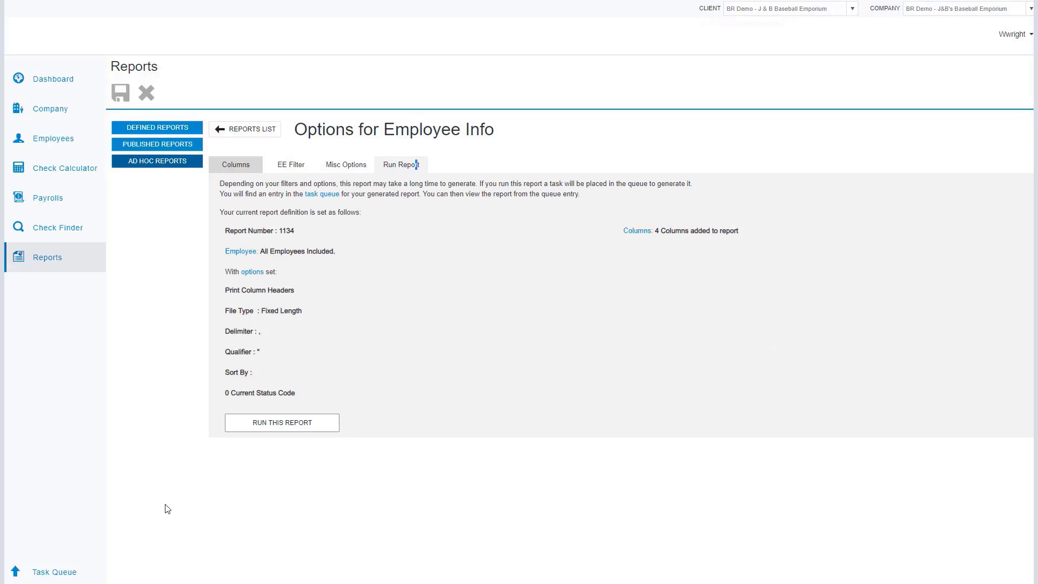
mouse_move(70, 569)
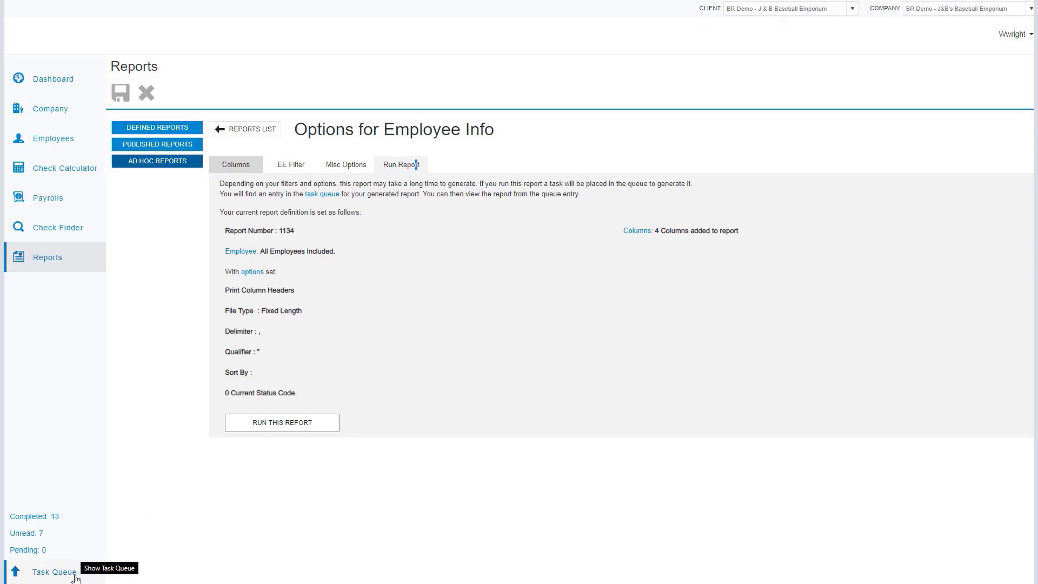